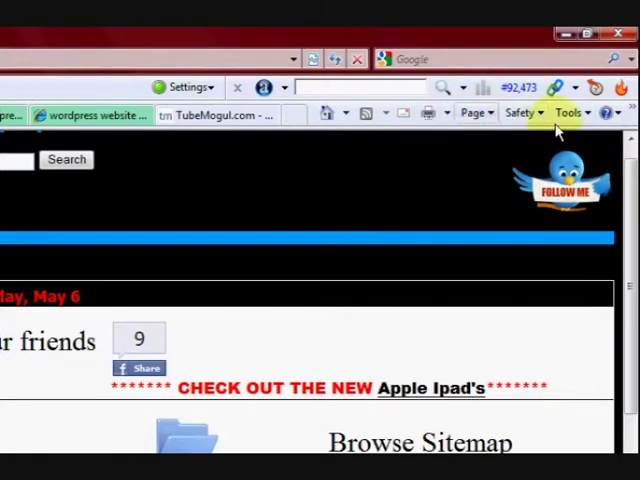
Uncheck Command Bar under Tools > Toolbars to hide that toolbar.
left_click(590, 118)
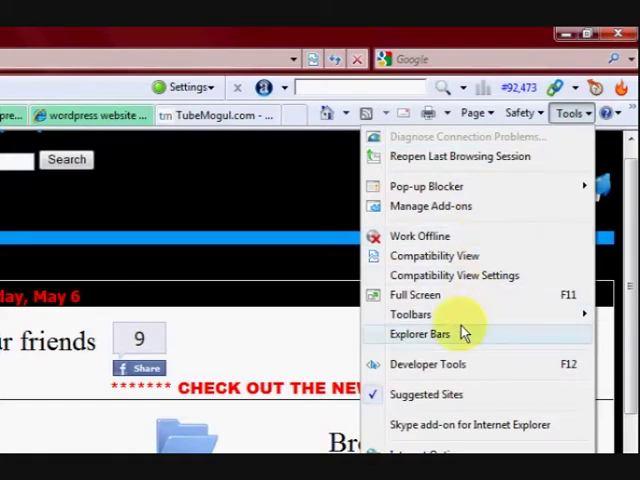
mouse_move(411, 200)
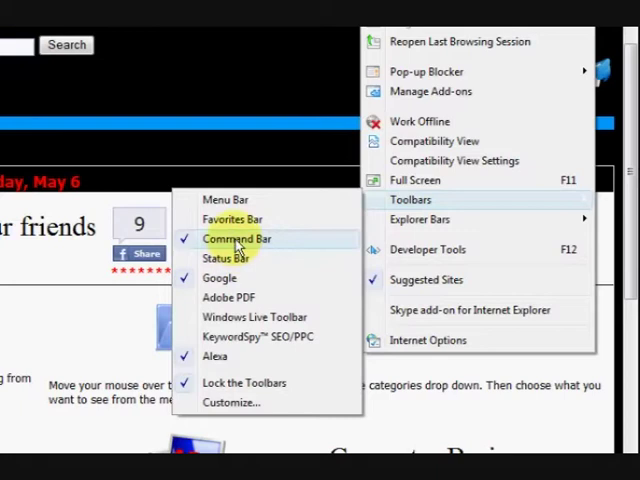
left_click(237, 238)
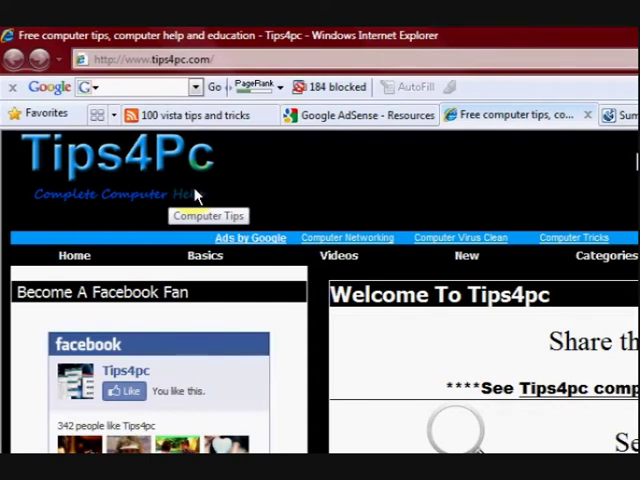
Re-enable the Command Bar from the Alt menu bar's View > Toolbars list.
key("alt")
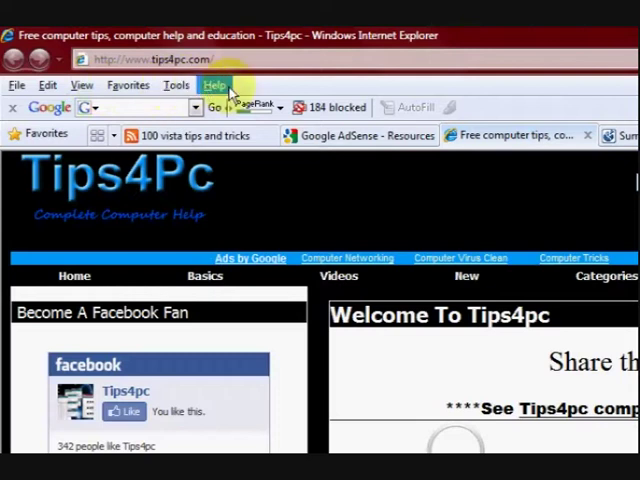
left_click(82, 85)
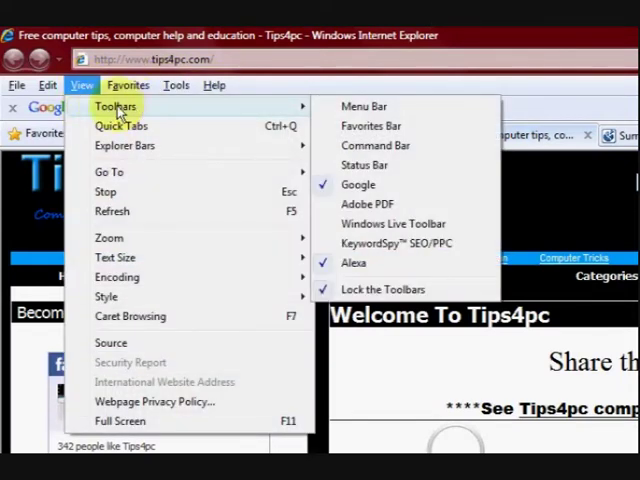
mouse_move(116, 106)
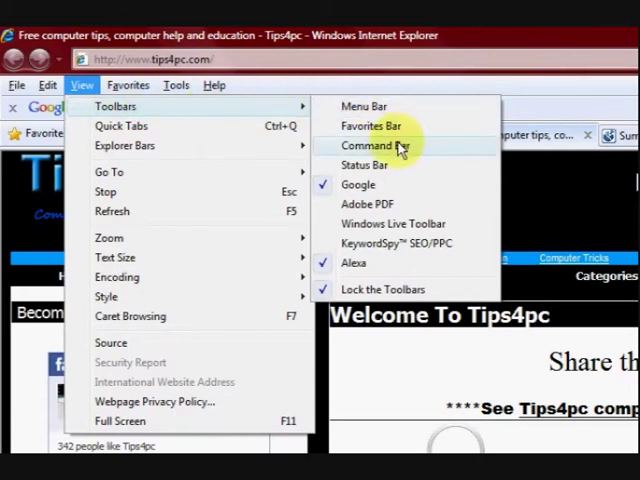
left_click(375, 146)
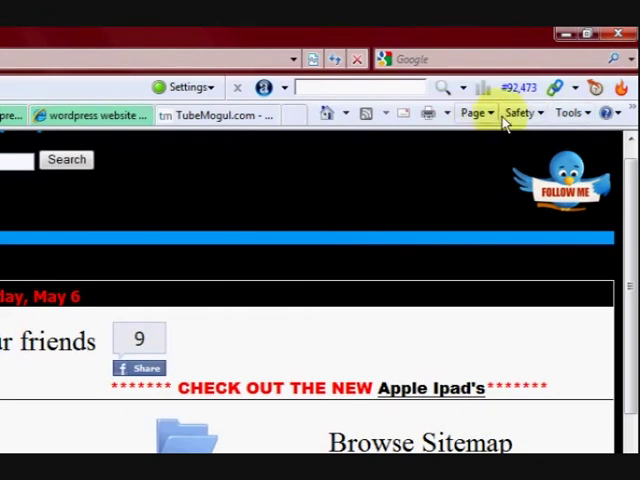
left_click(346, 114)
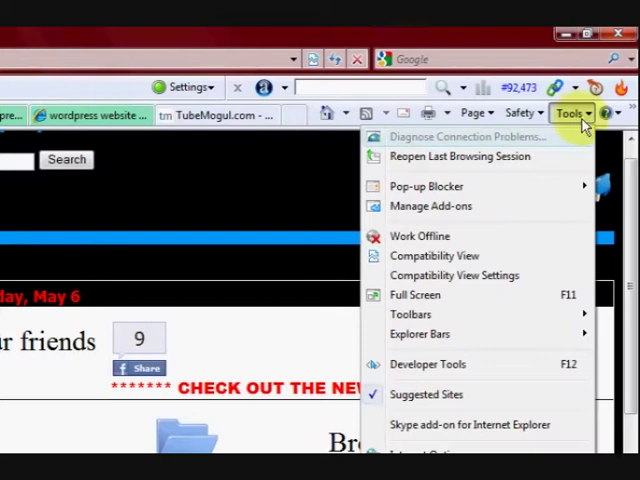
left_click(586, 114)
left_click(586, 114)
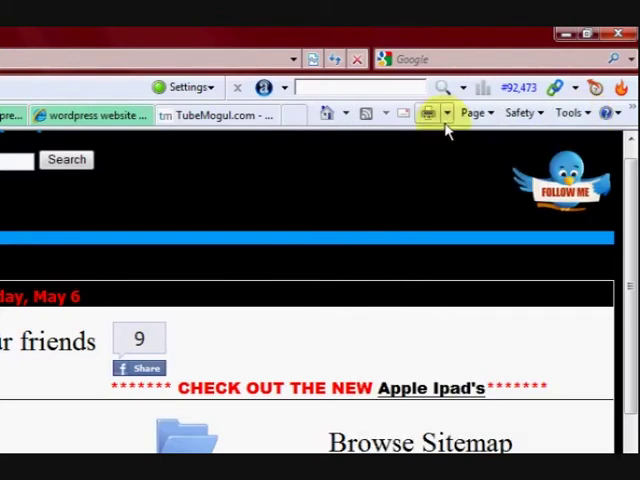
left_click(575, 113)
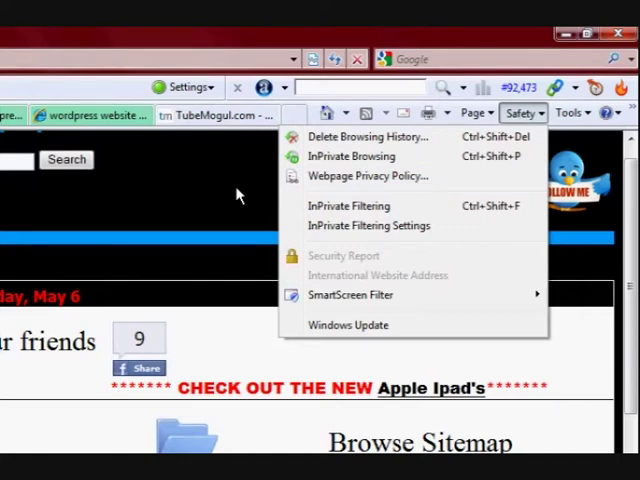
left_click(238, 193)
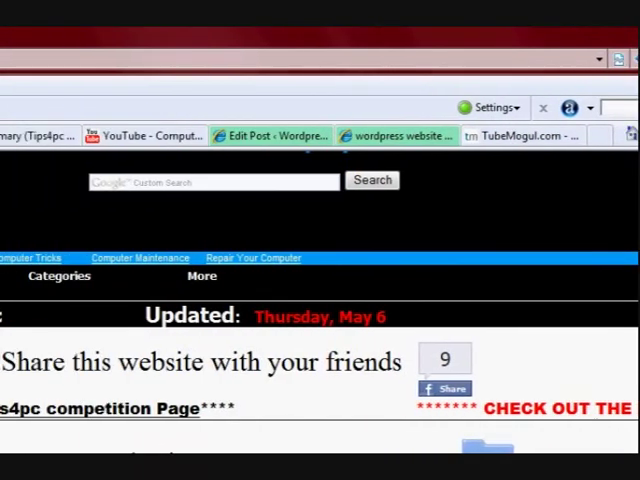